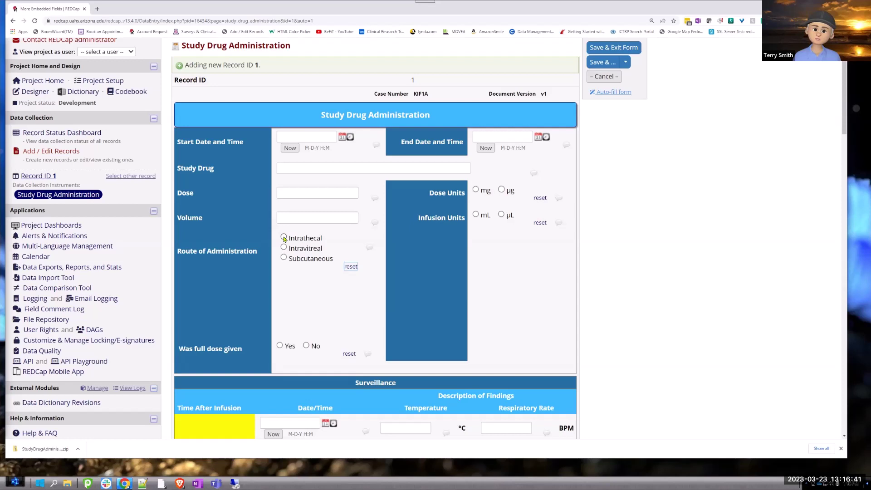
Step: Try the Intrathecal and Intravitreal routes, then settle on Subcutaneous as the route of administration
click(284, 237)
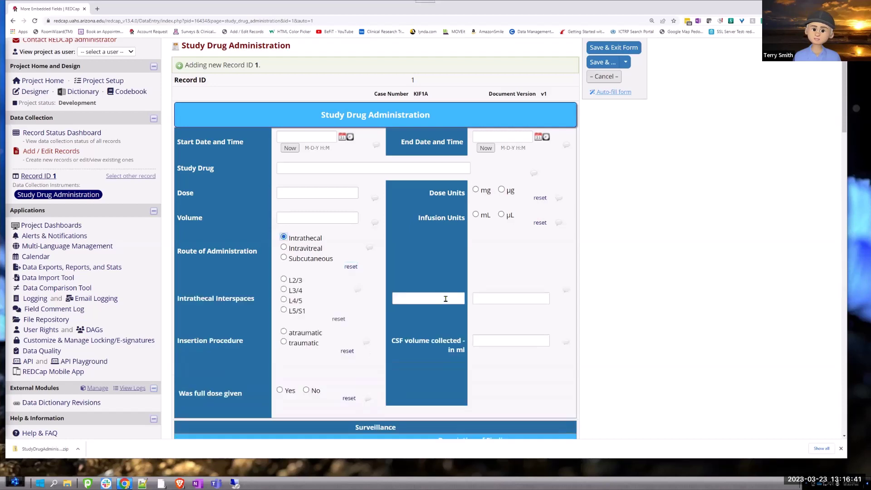
click(283, 247)
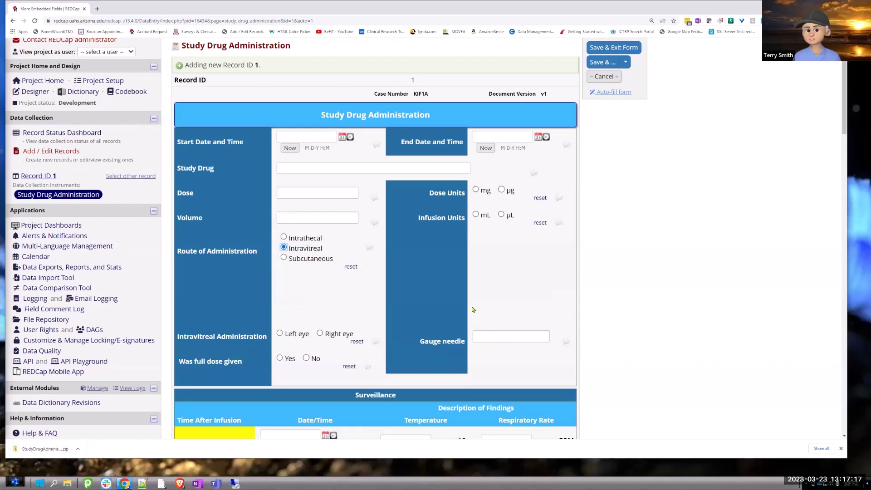
click(283, 258)
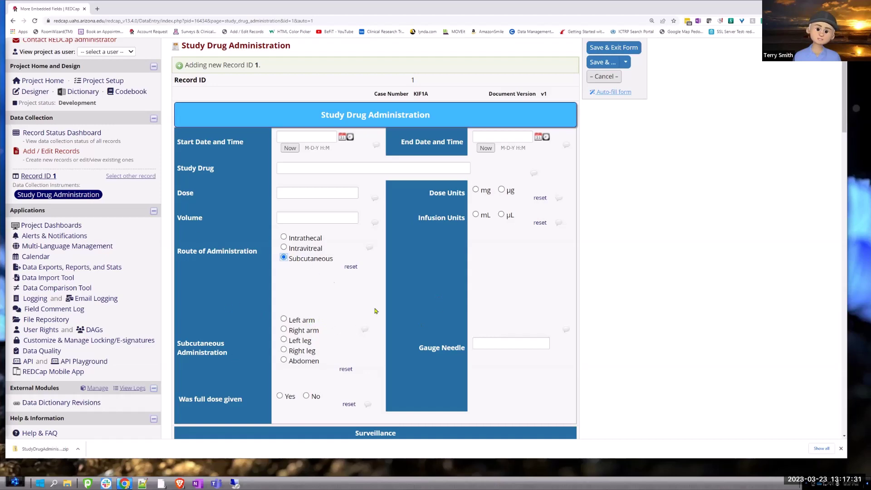
scroll(232, 182, up, 3)
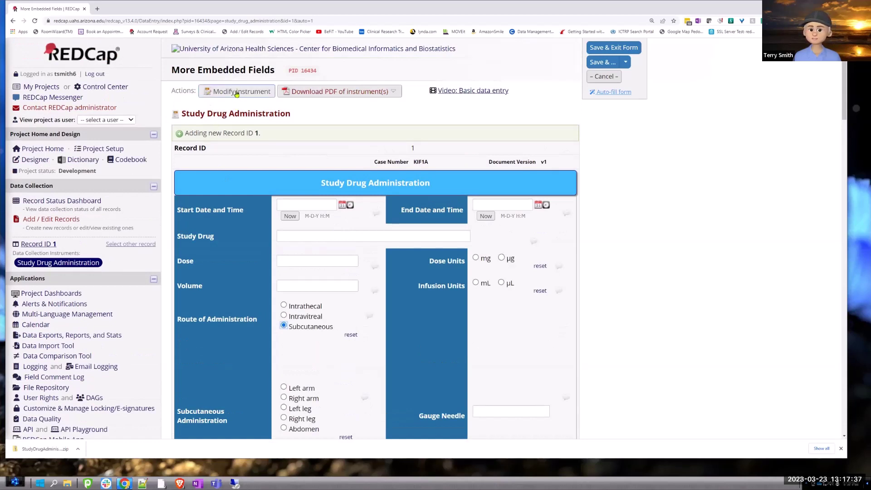
Step: Leave data entry for the Online Designer and scroll down to the Gauge Needle label field
click(236, 92)
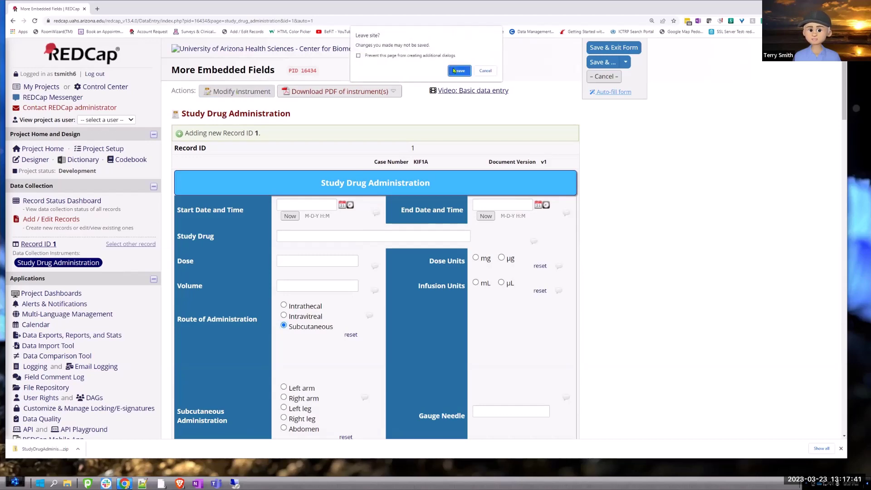
click(458, 72)
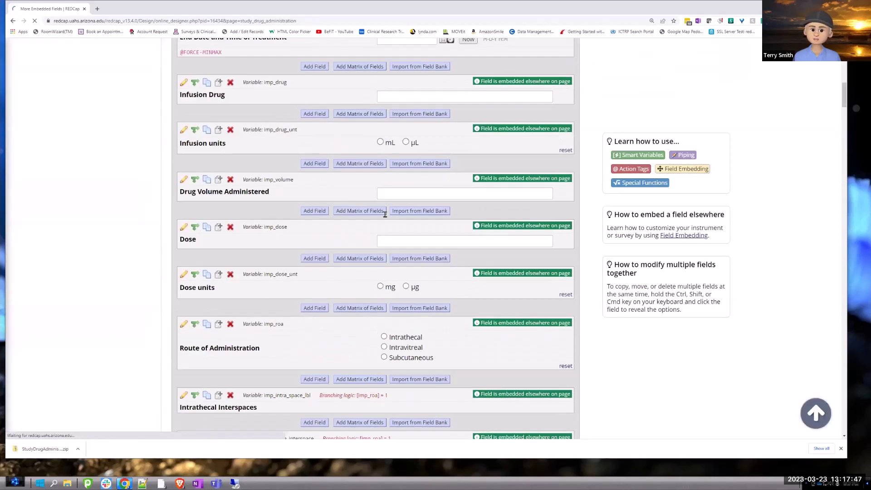
scroll(255, 311, down, 2)
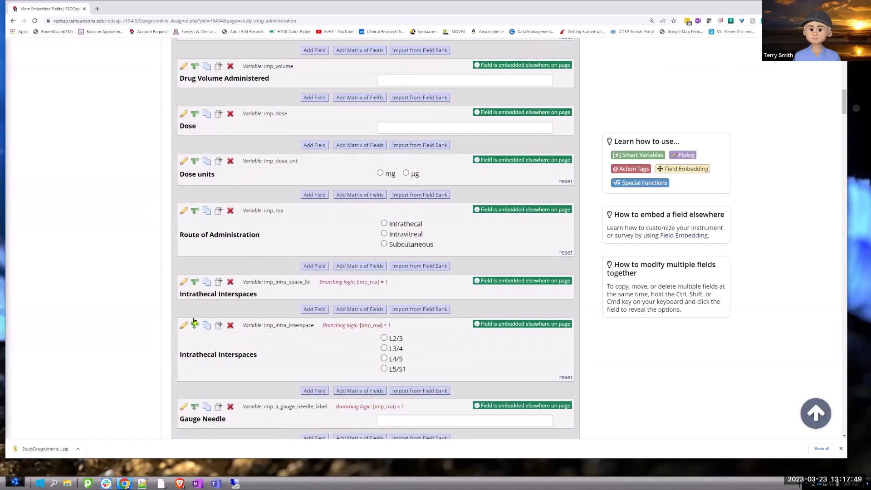
scroll(194, 322, down, 2)
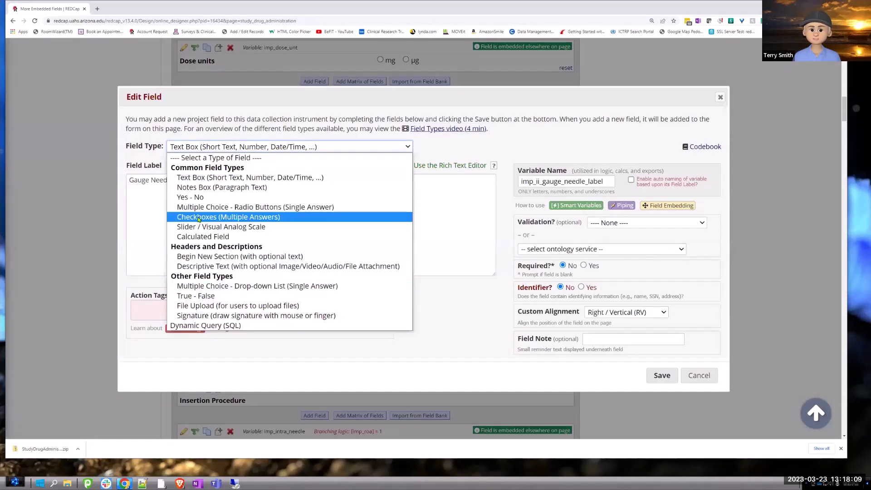
Step: Change the Gauge Needle label field type to Descriptive Text and save it
click(212, 266)
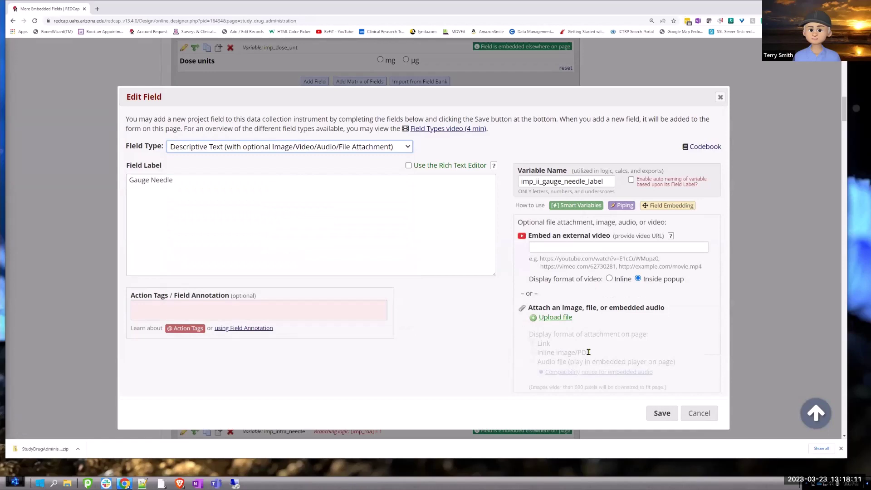
click(656, 415)
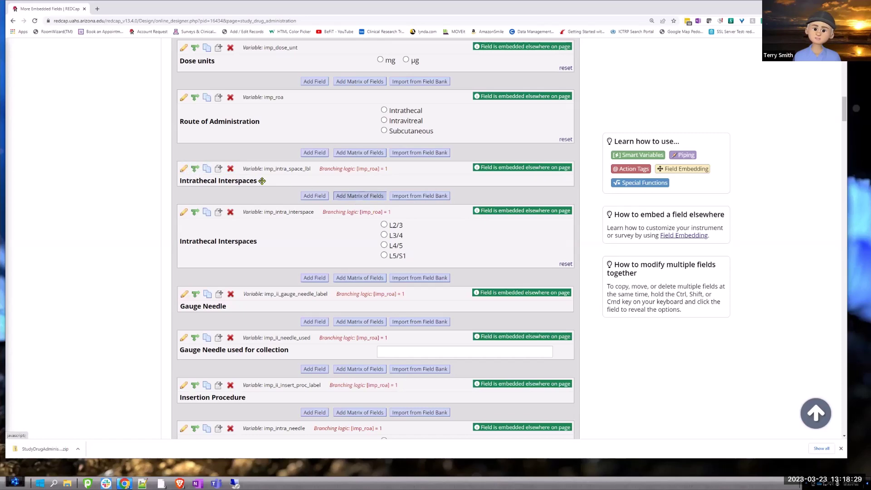
scroll(258, 246, up, 15)
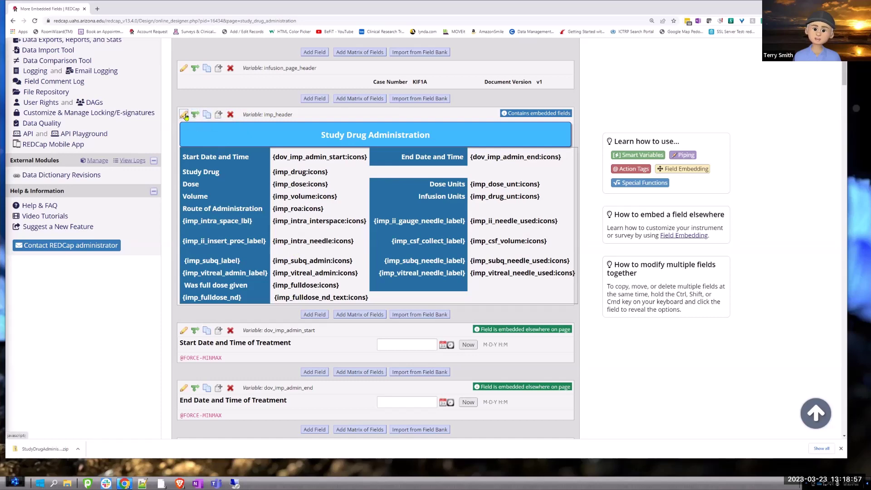
Step: Open the imp_header field and inspect the HTML source of its embedded-field table label
click(356, 157)
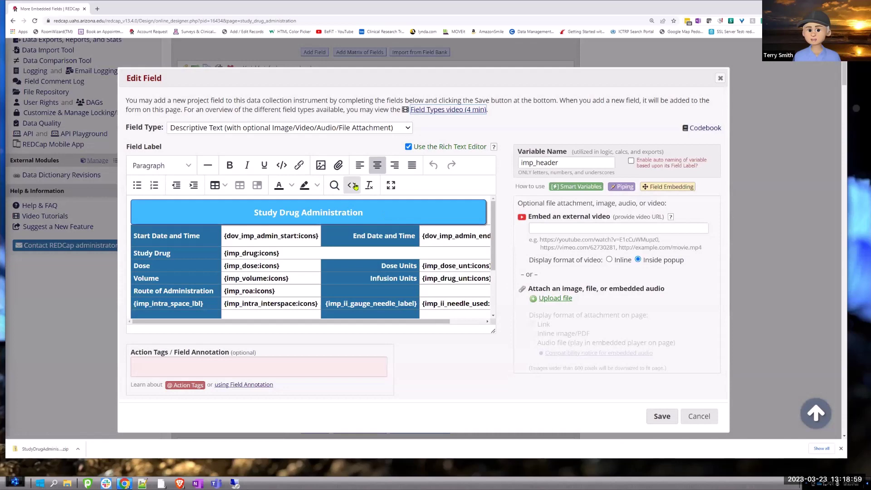
click(352, 185)
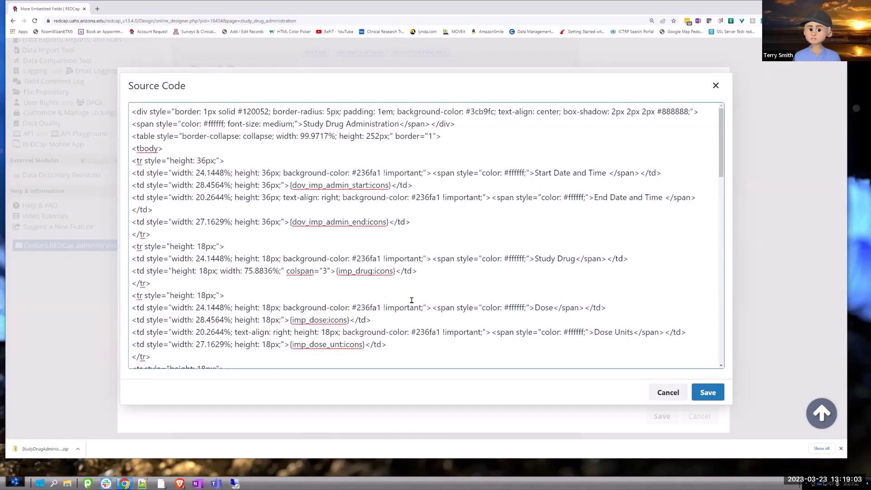
scroll(344, 295, down, 3)
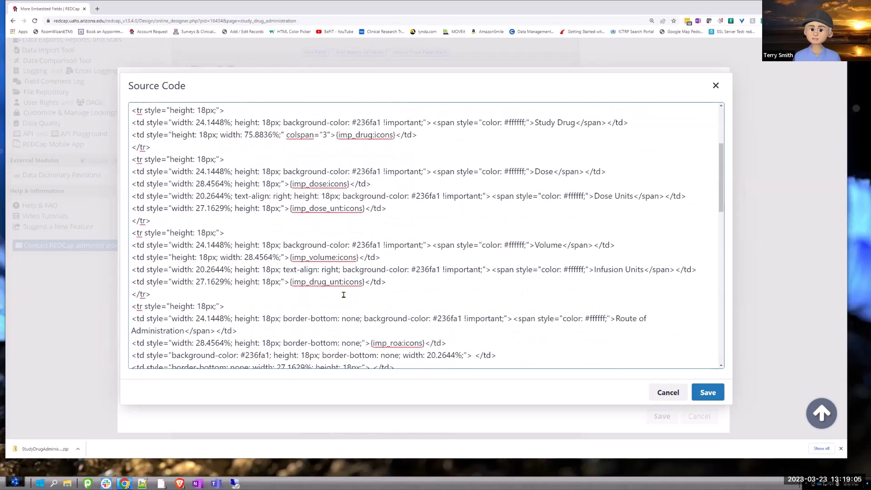
scroll(343, 294, down, 3)
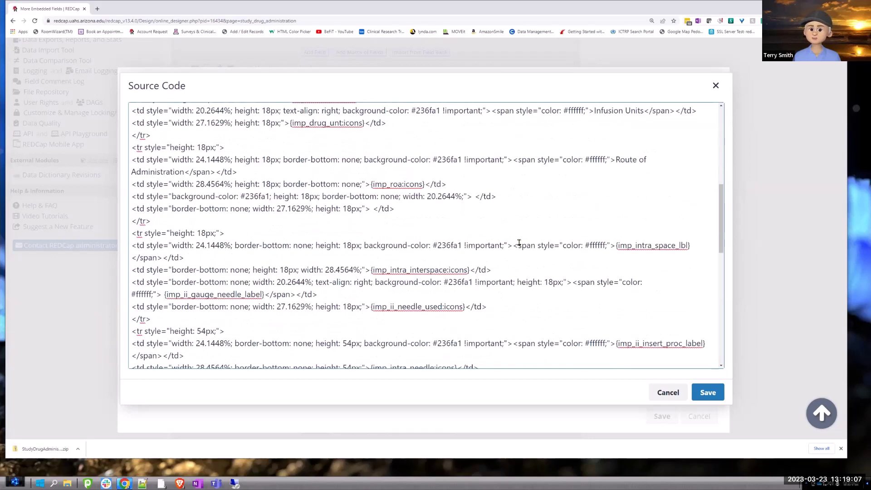
scroll(519, 243, down, 2)
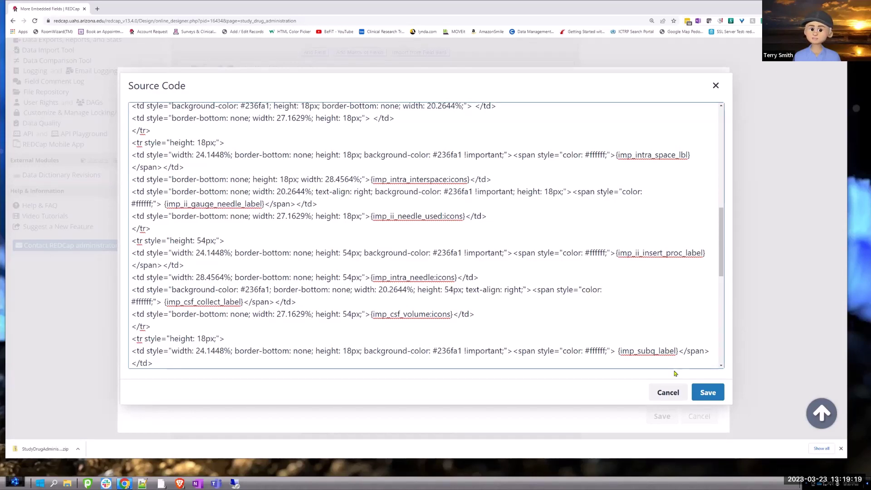
key(Escape)
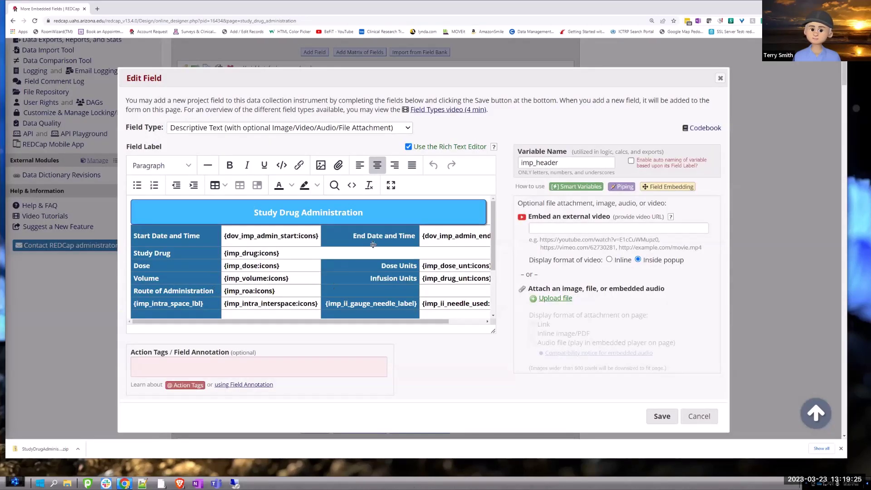
scroll(308, 272, down, 3)
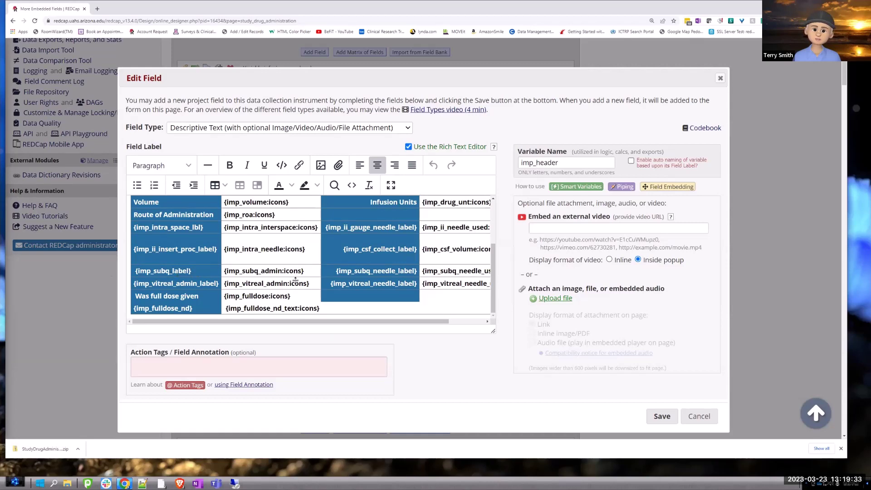
Step: Close the imp_header field editor without saving
click(699, 415)
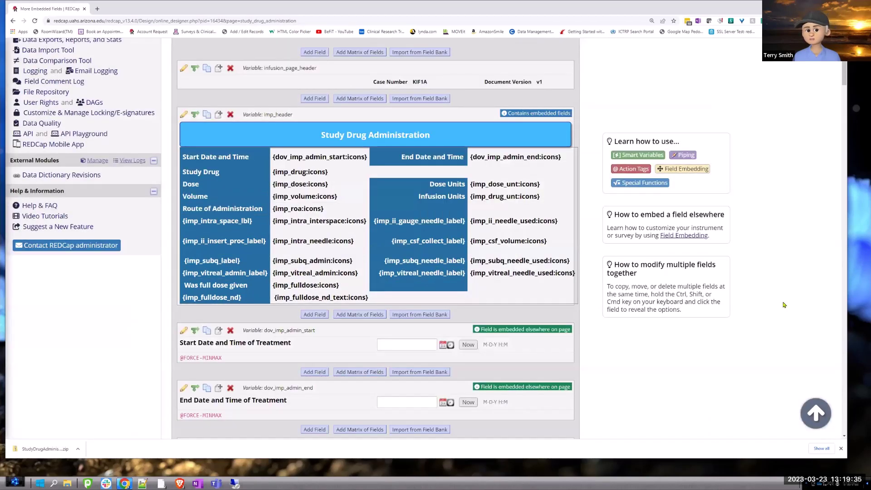
scroll(222, 131, up, 3)
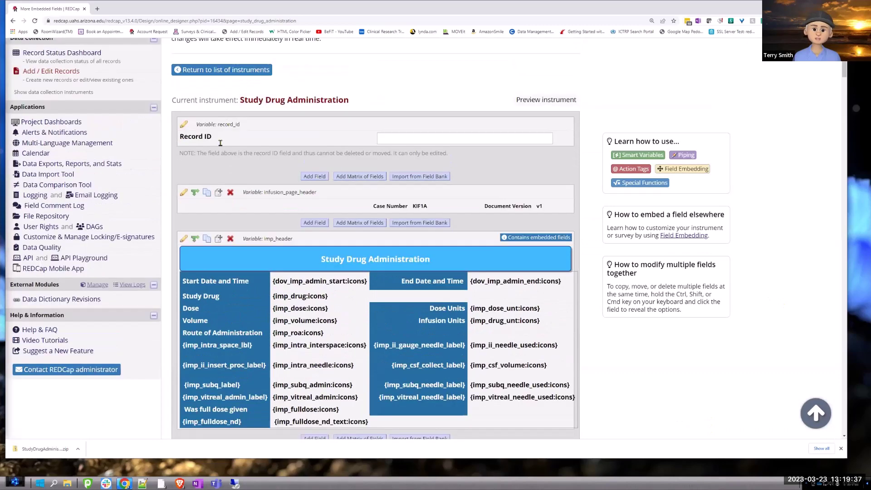
scroll(220, 143, up, 3)
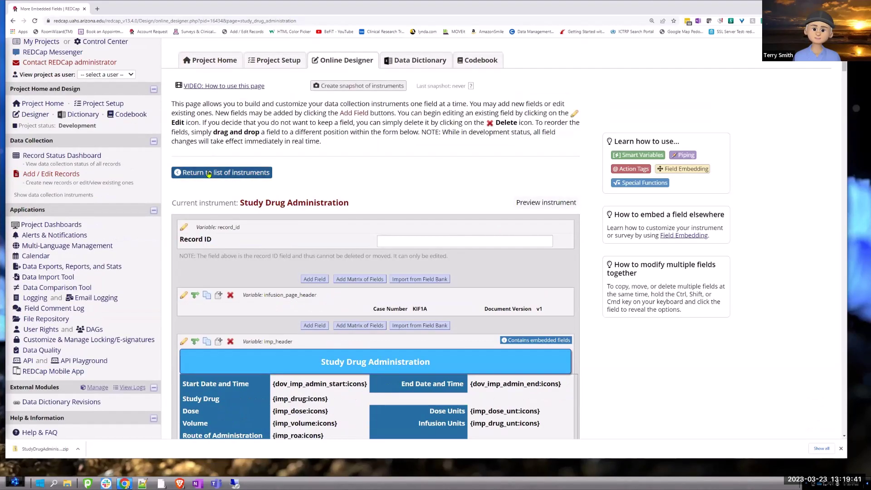
Step: Return to the instrument list, reopen Study Drug Administration, then go to the Record Status Dashboard
click(208, 173)
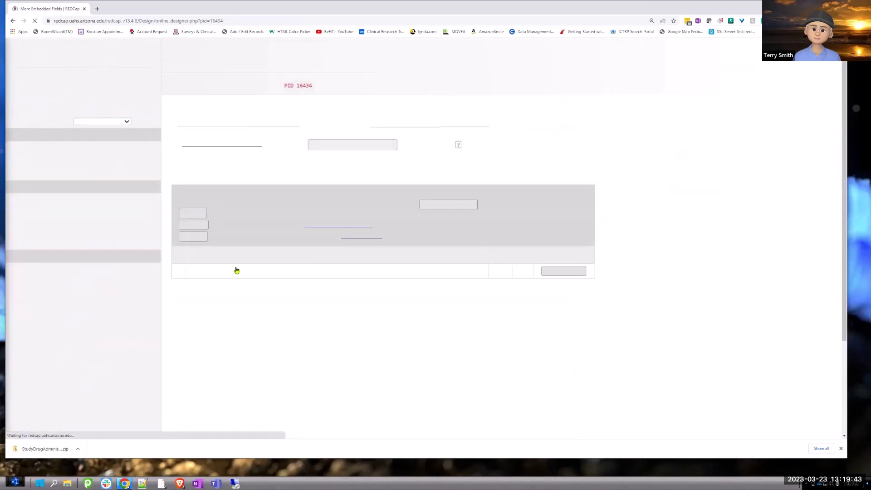
click(202, 257)
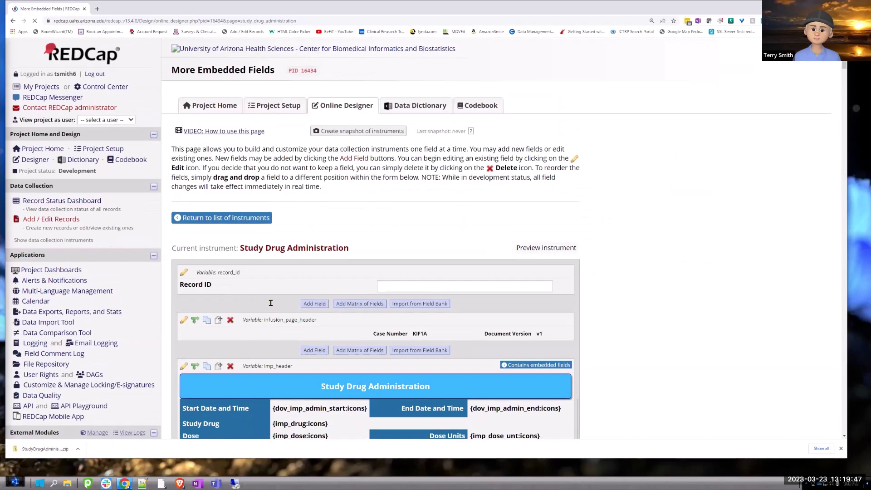
scroll(156, 158, down, 2)
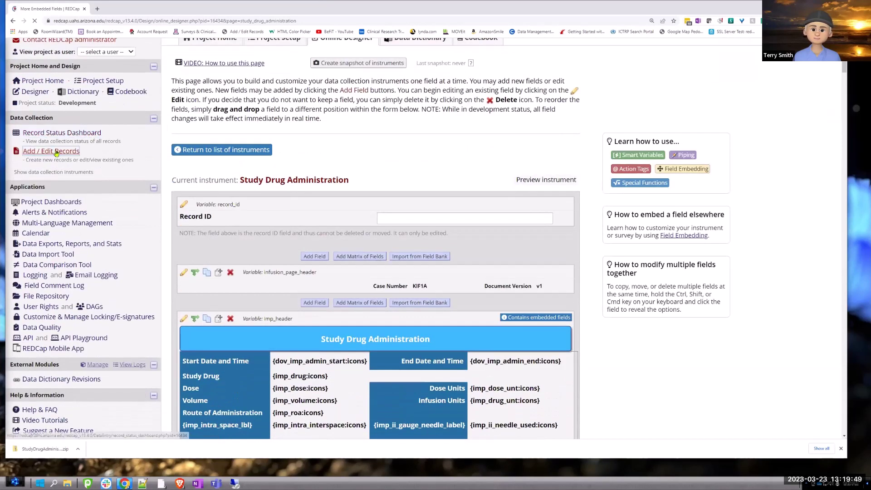
click(62, 133)
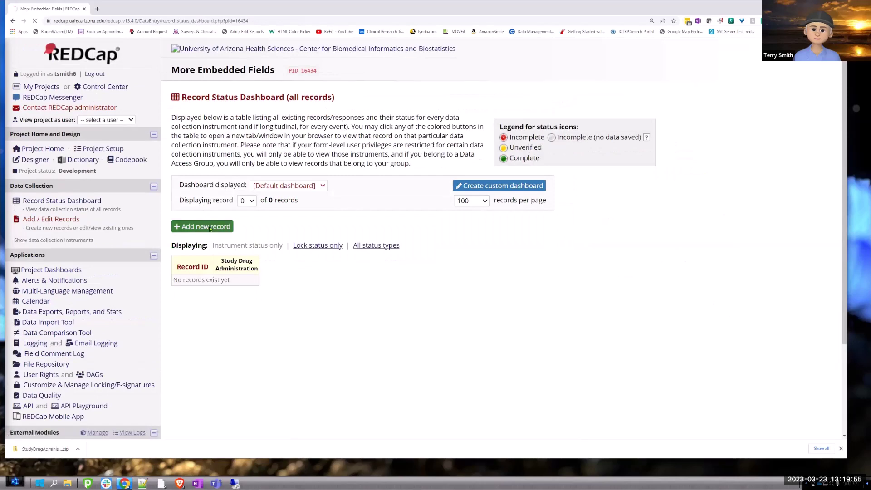
scroll(273, 222, down, 2)
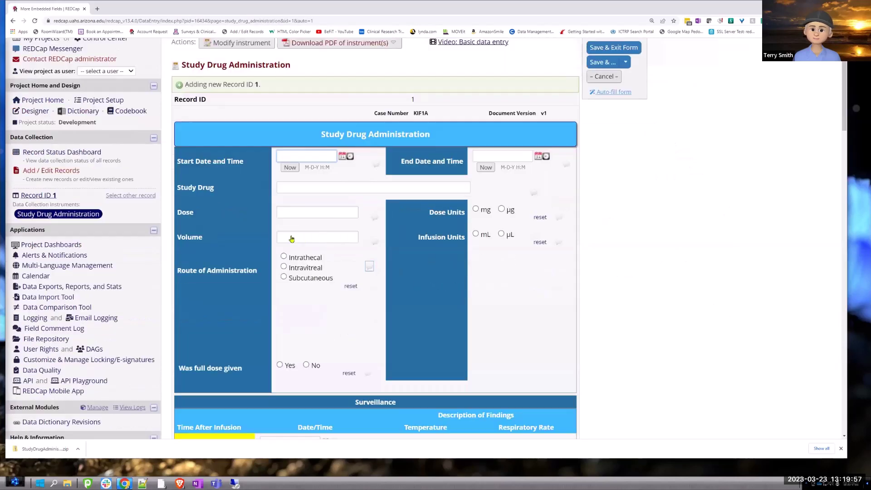
Step: Pick Intrathecal with interspace L3/4, then switch to Intravitreal and confirm erasing the interspace
click(283, 215)
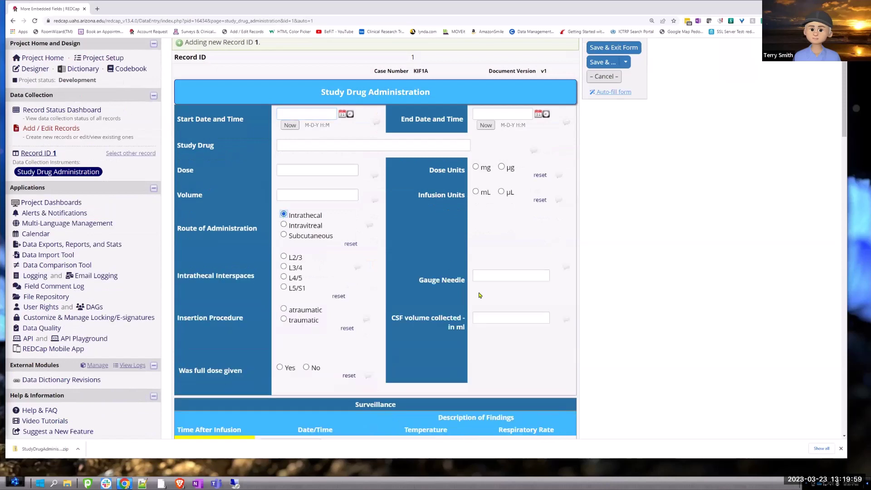
click(284, 256)
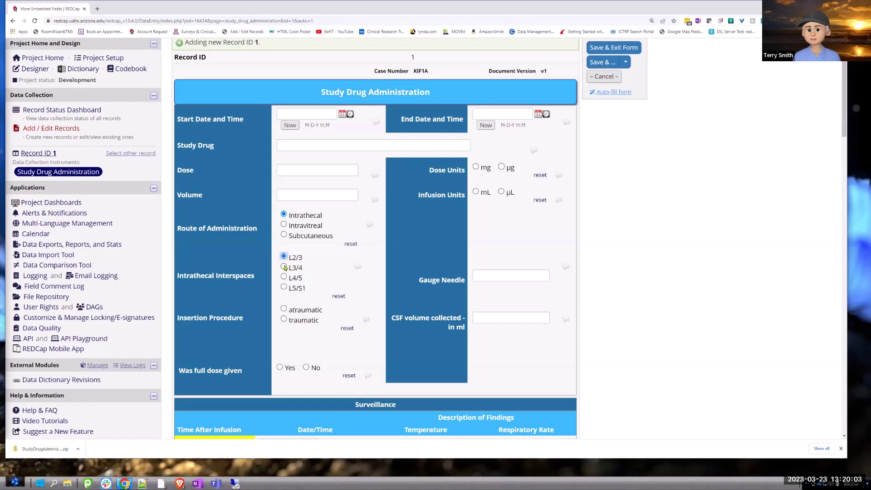
click(283, 266)
click(283, 224)
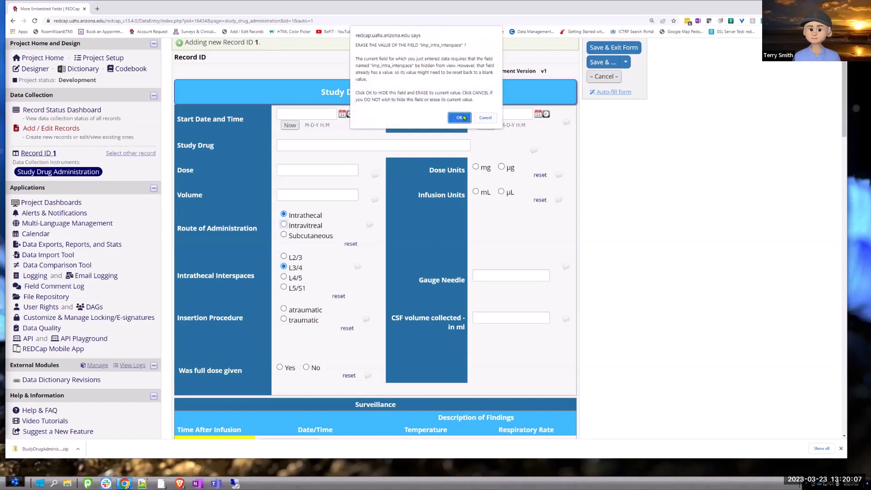
click(460, 117)
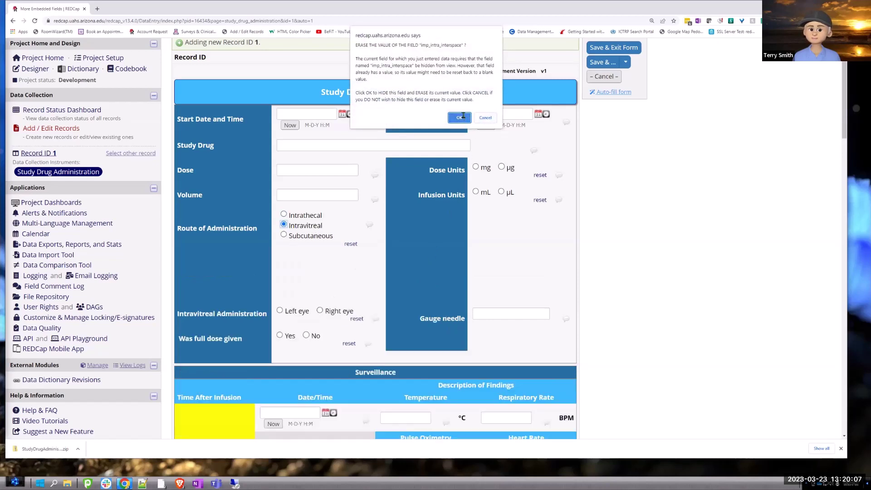
Step: Attempt to reload the form page, but choose to stay on it
right_click(225, 292)
click(676, 295)
scroll(677, 296, down, 20)
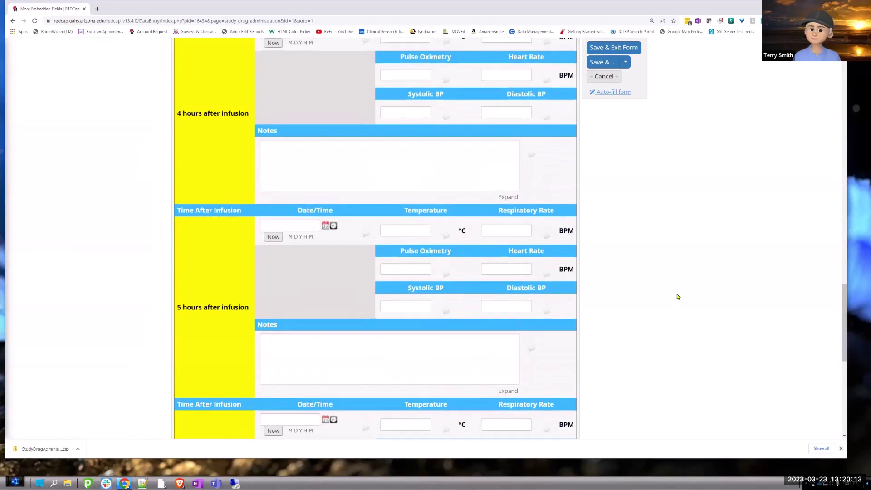
scroll(665, 297, up, 20)
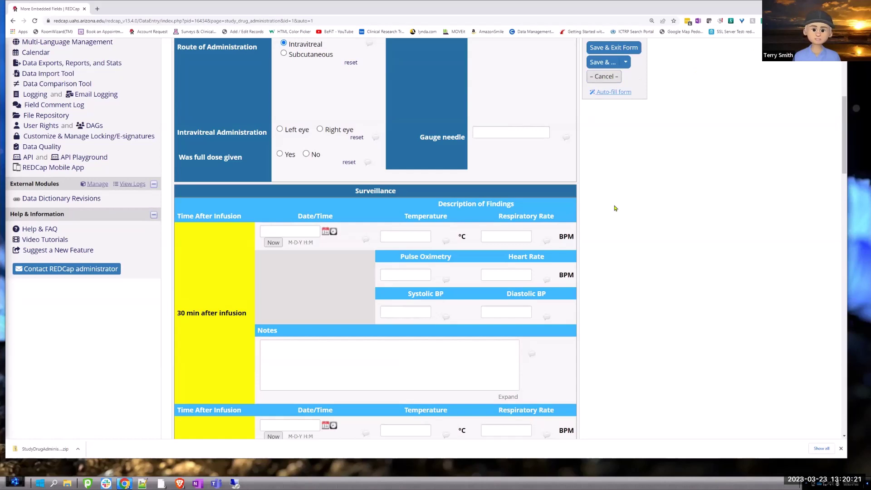
key(F5)
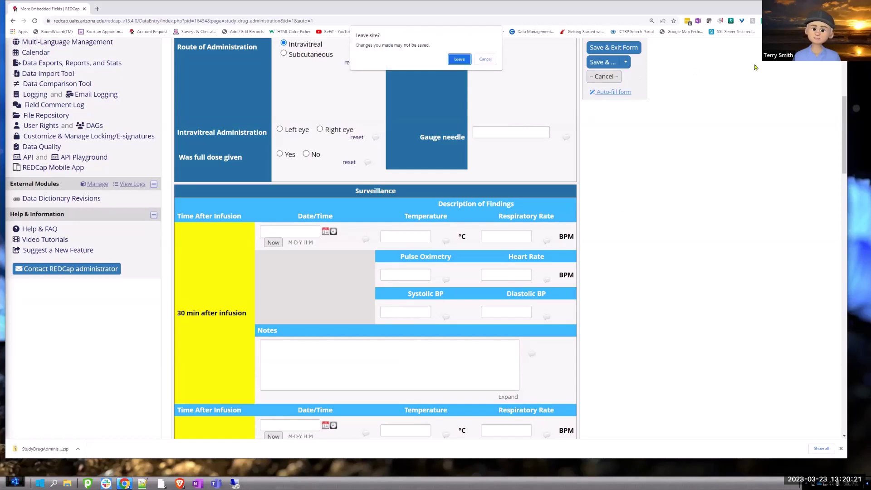
click(487, 61)
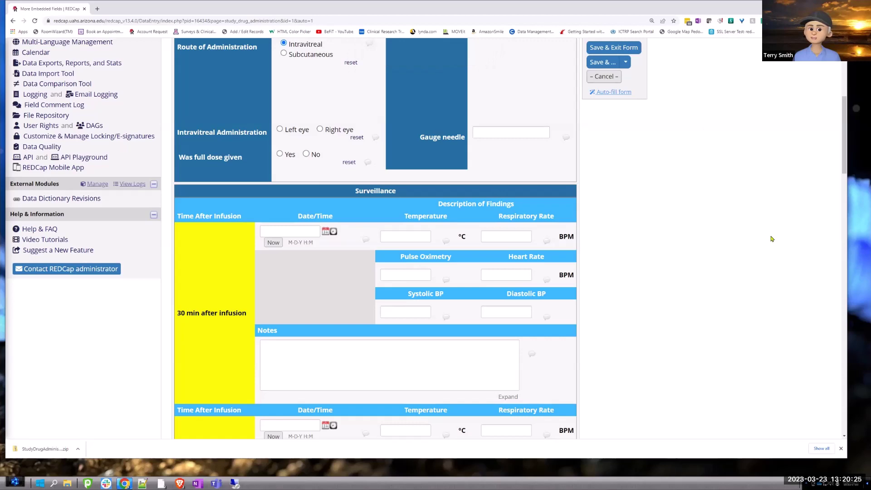